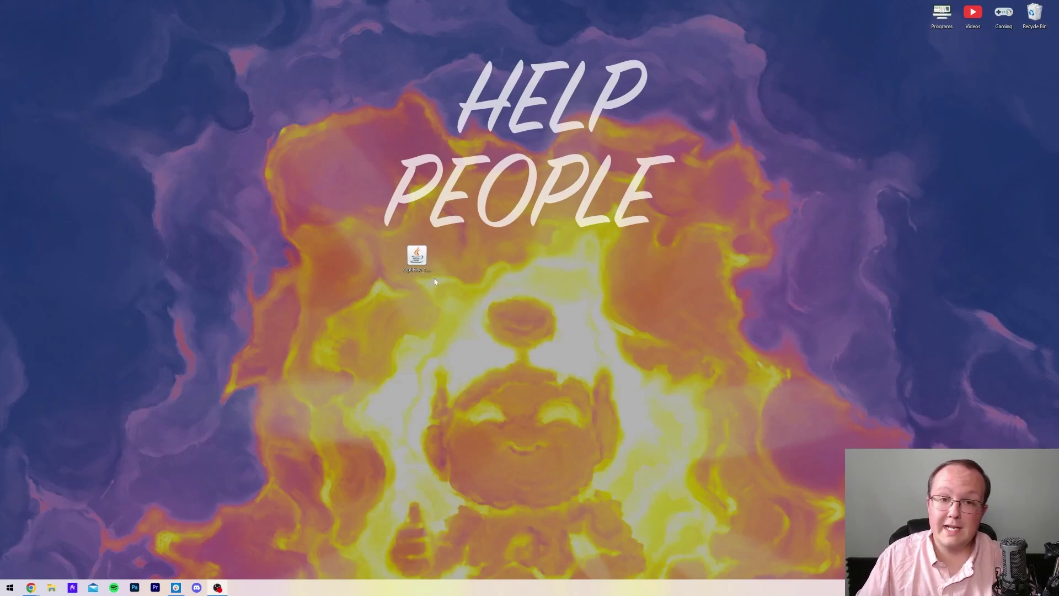
Check the OptiFine jar's Open with app list and dismiss it without choosing an app.
{"action": "left_click", "coordinate": [418, 259]}
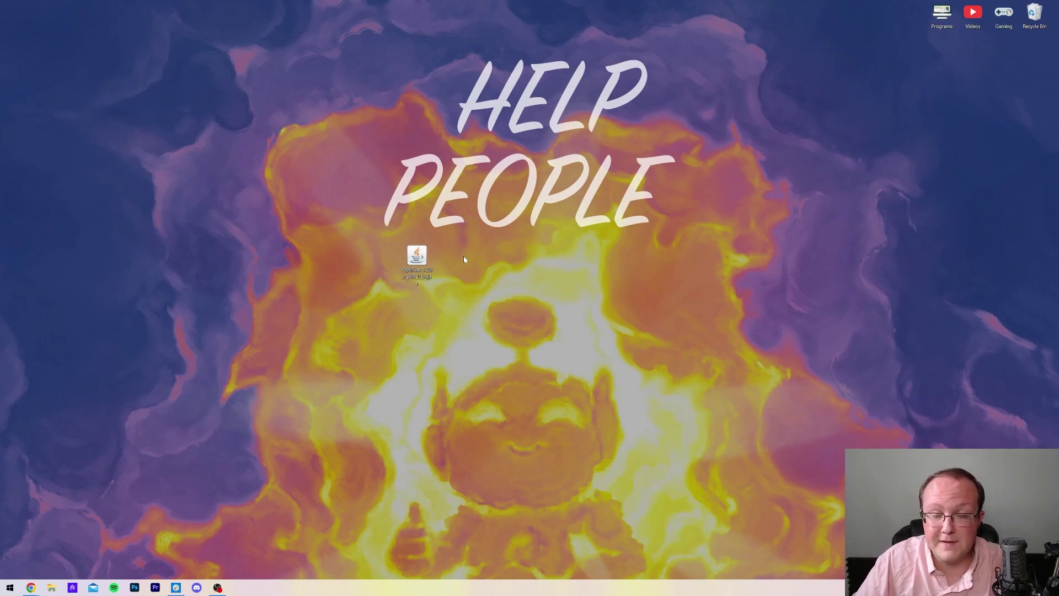
{"action": "right_click", "coordinate": [411, 270]}
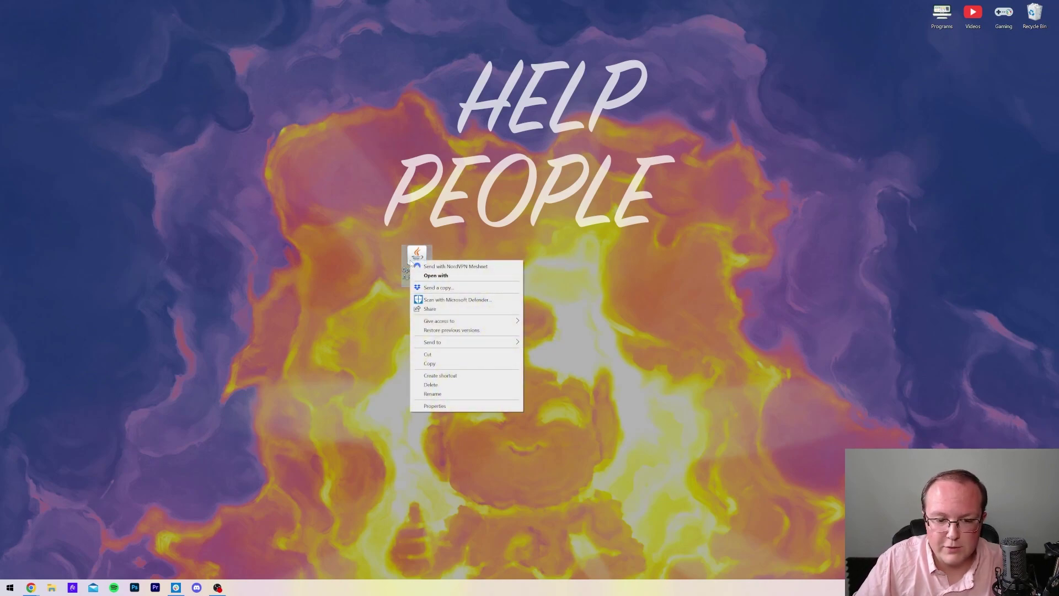
{"action": "left_click", "coordinate": [425, 276]}
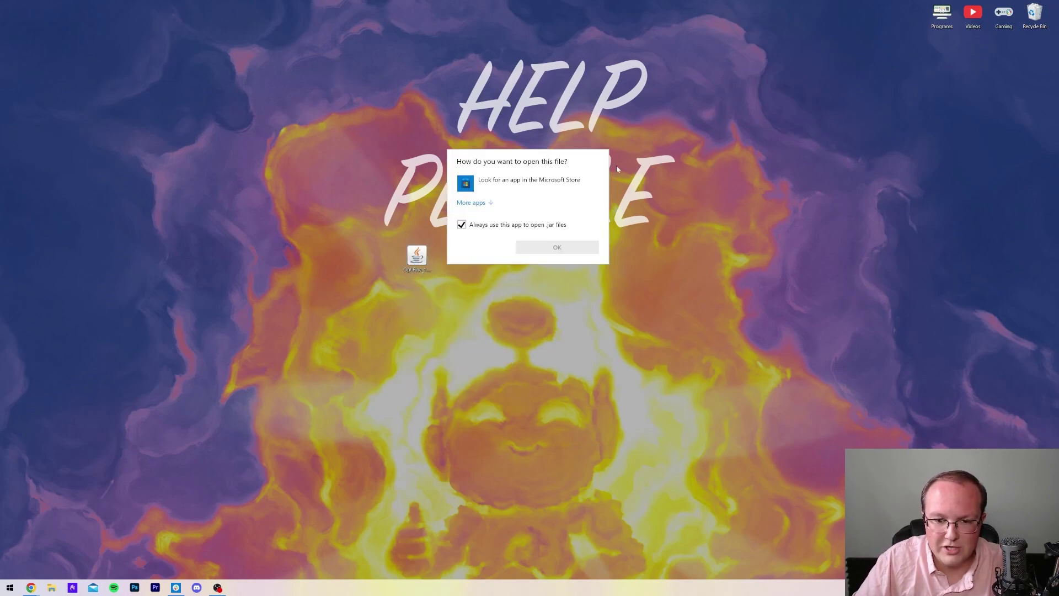
{"action": "left_click", "coordinate": [391, 188]}
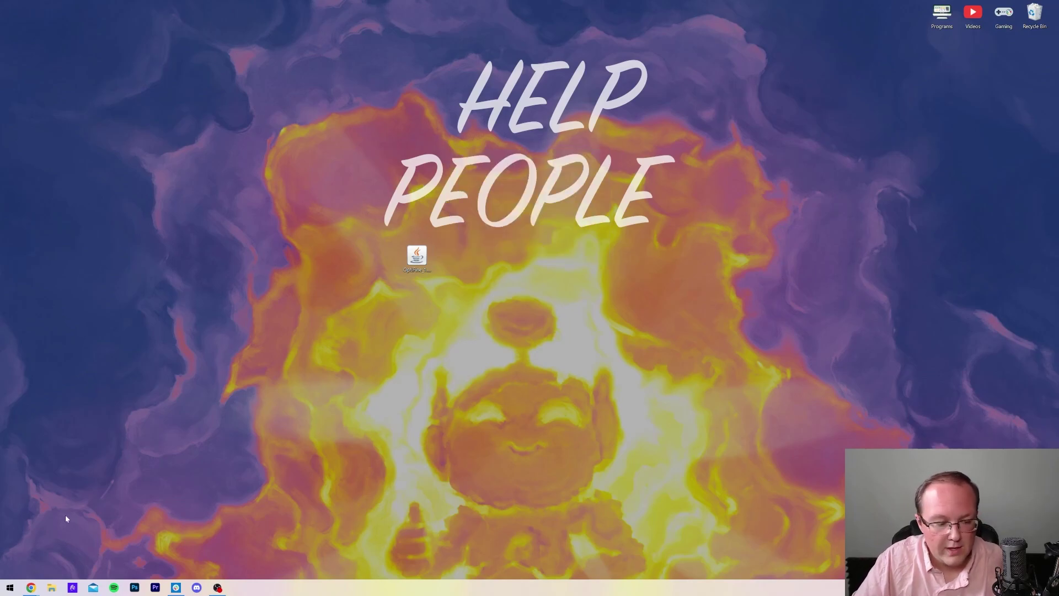
Return to the Java guide in Chrome and follow its Java 17 DOWNLOAD button to Oracle's page.
{"action": "mouse_move", "coordinate": [33, 589]}
{"action": "left_click", "coordinate": [95, 546]}
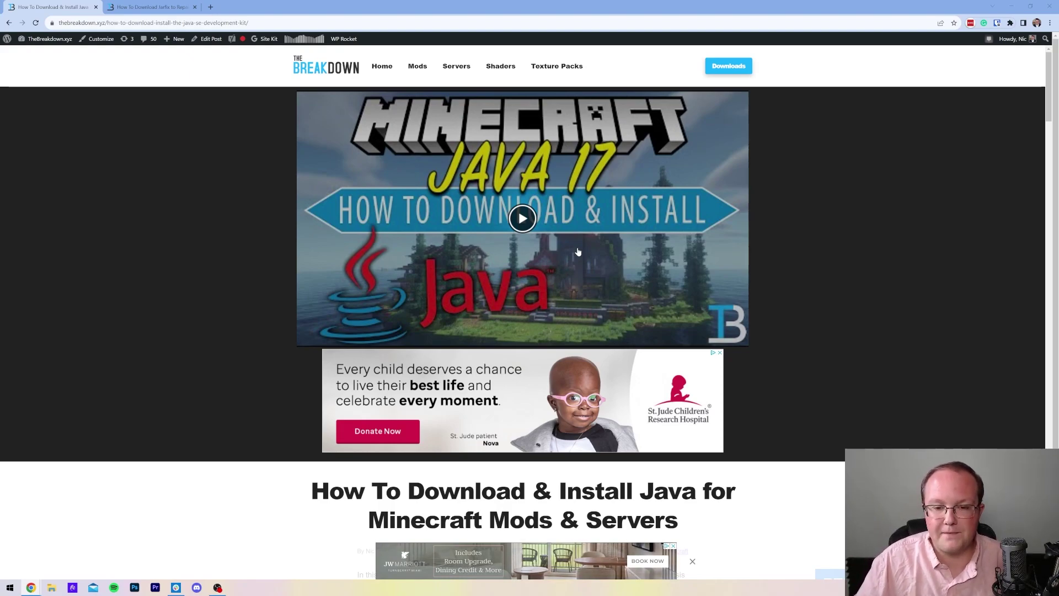
{"action": "scroll", "coordinate": [946, 116], "scroll_direction": "down", "scroll_amount": 3}
{"action": "scroll", "coordinate": [725, 318], "scroll_direction": "down", "scroll_amount": 3}
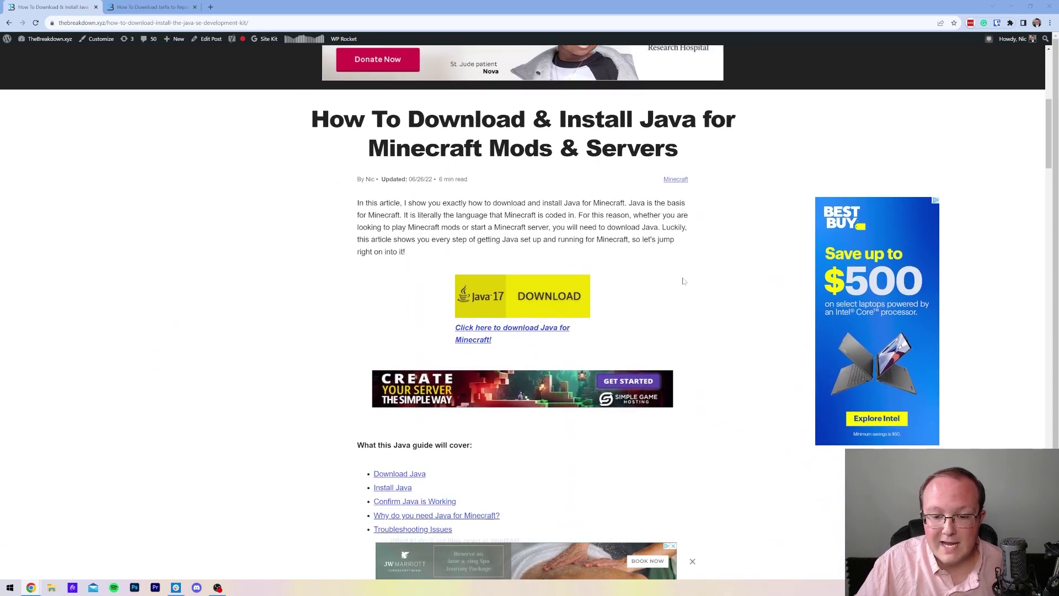
{"action": "scroll", "coordinate": [724, 318], "scroll_direction": "up", "scroll_amount": 6}
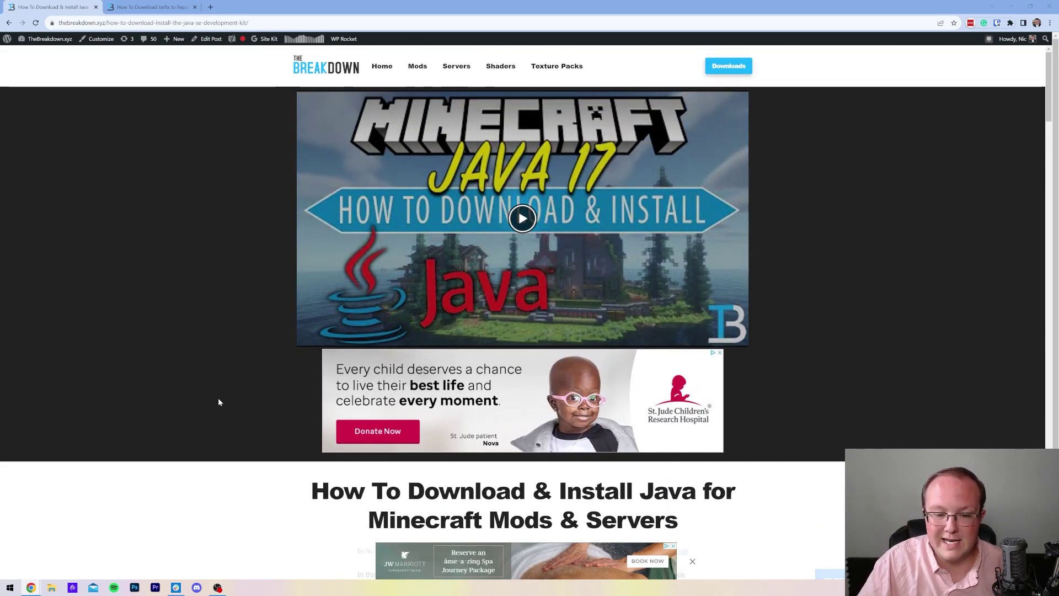
{"action": "scroll", "coordinate": [267, 366], "scroll_direction": "down", "scroll_amount": 10}
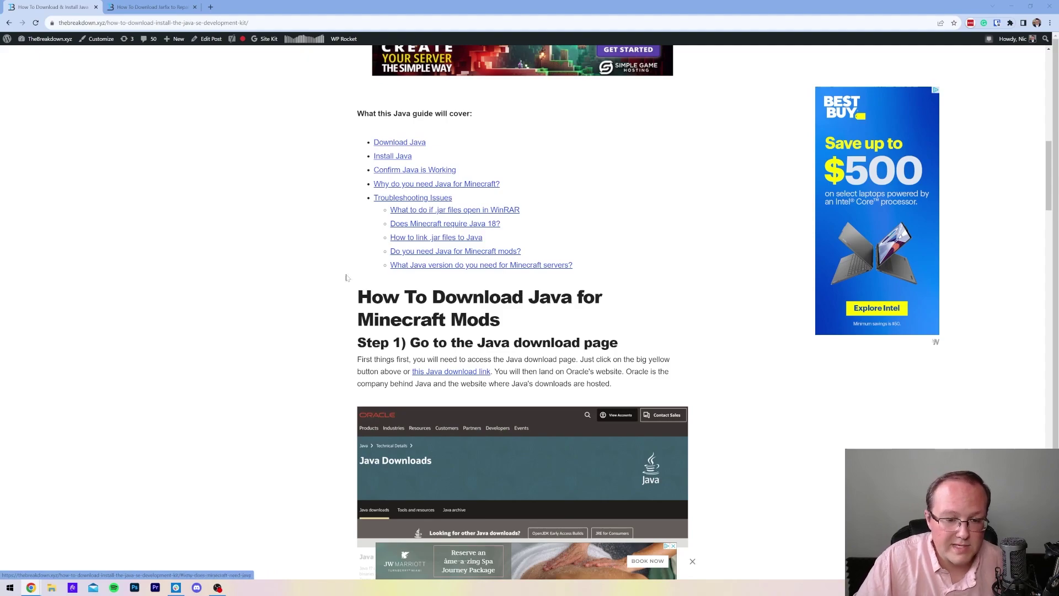
{"action": "scroll", "coordinate": [300, 325], "scroll_direction": "up", "scroll_amount": 5}
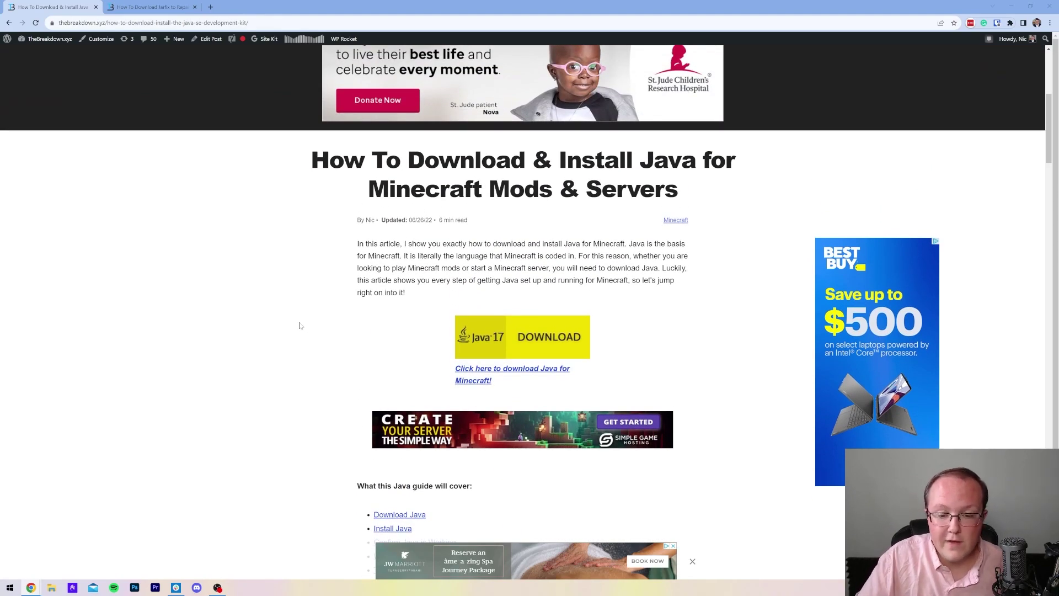
{"action": "left_click", "coordinate": [493, 341]}
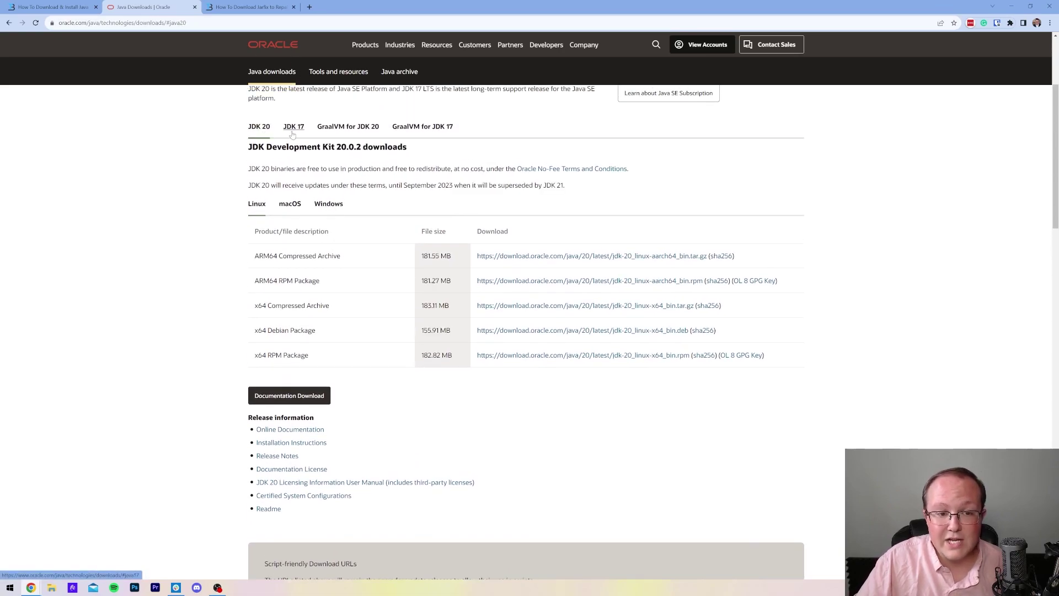
List the JDK 17 Windows downloads and download the x64 Installer jdk-17_windows-x64_bin.exe.
{"action": "left_click", "coordinate": [292, 134]}
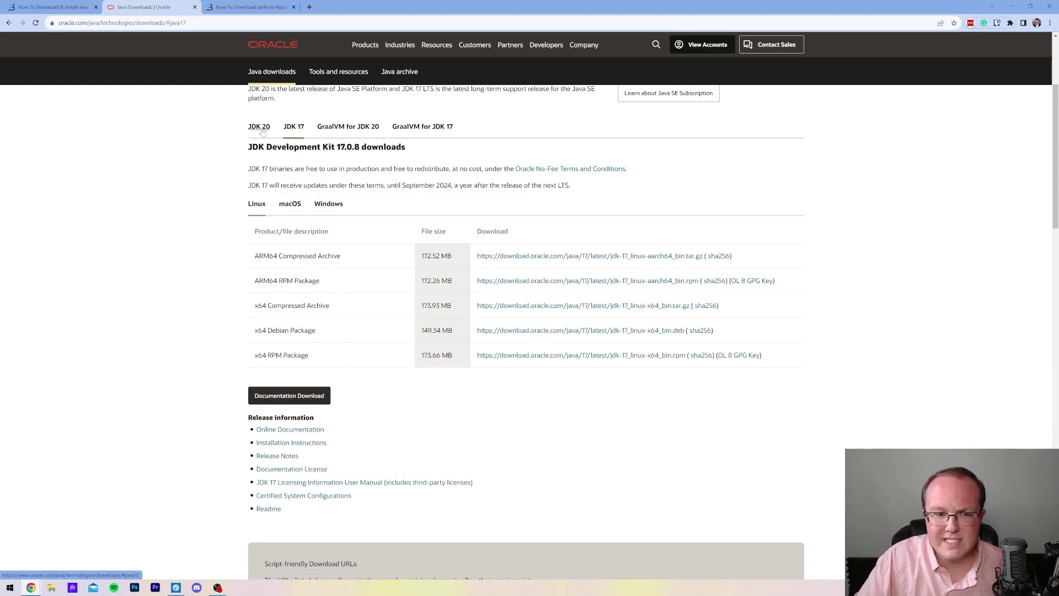
{"action": "left_click", "coordinate": [292, 134]}
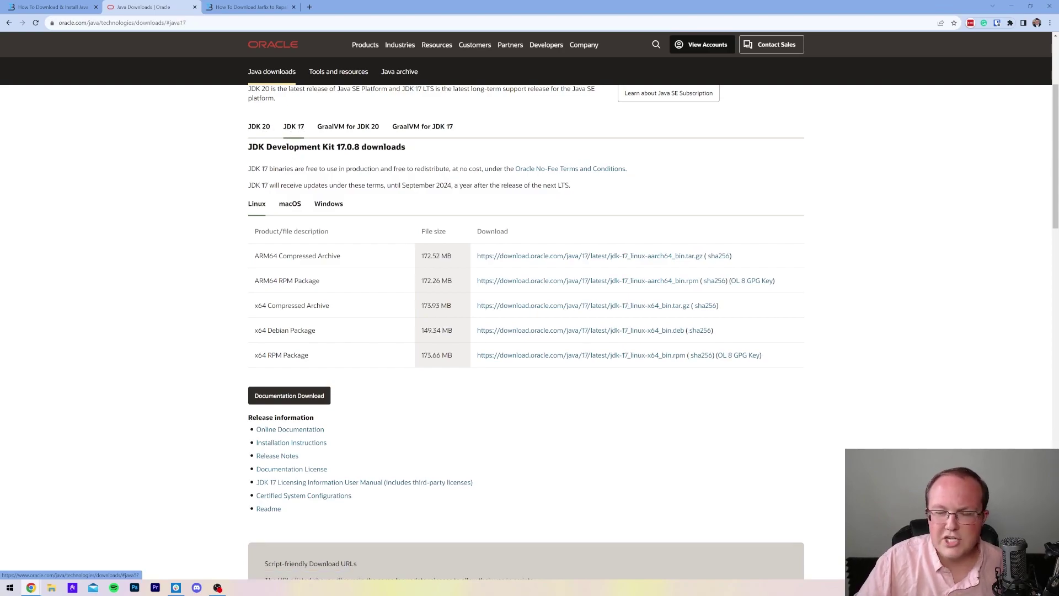
{"action": "left_click", "coordinate": [290, 203]}
{"action": "left_click", "coordinate": [320, 204]}
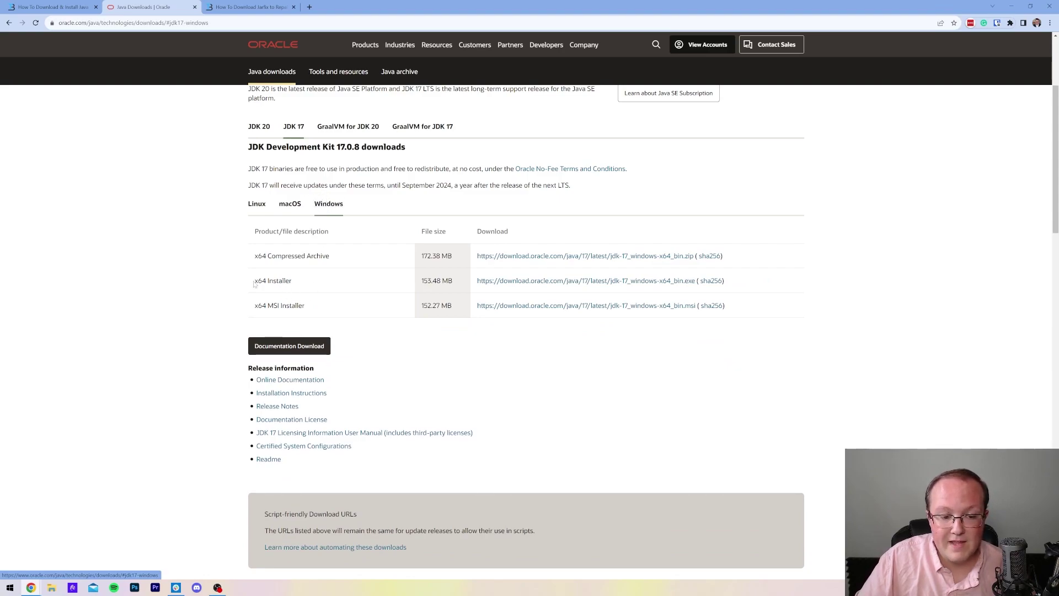
{"action": "left_click_drag", "start_coordinate": [255, 283], "coordinate": [300, 284]}
{"action": "left_click", "coordinate": [301, 283]}
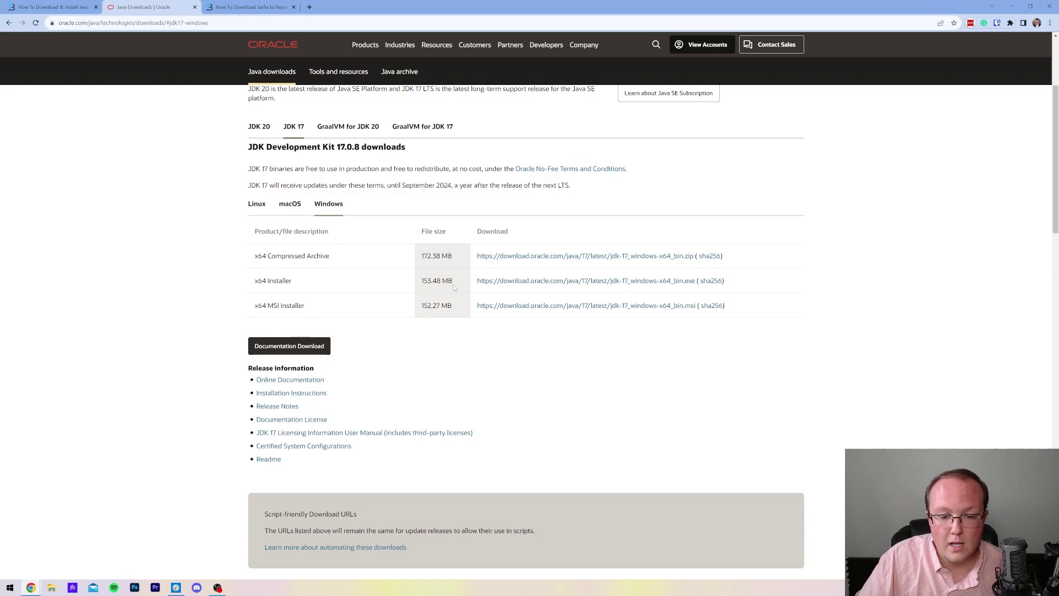
{"action": "left_click", "coordinate": [489, 286]}
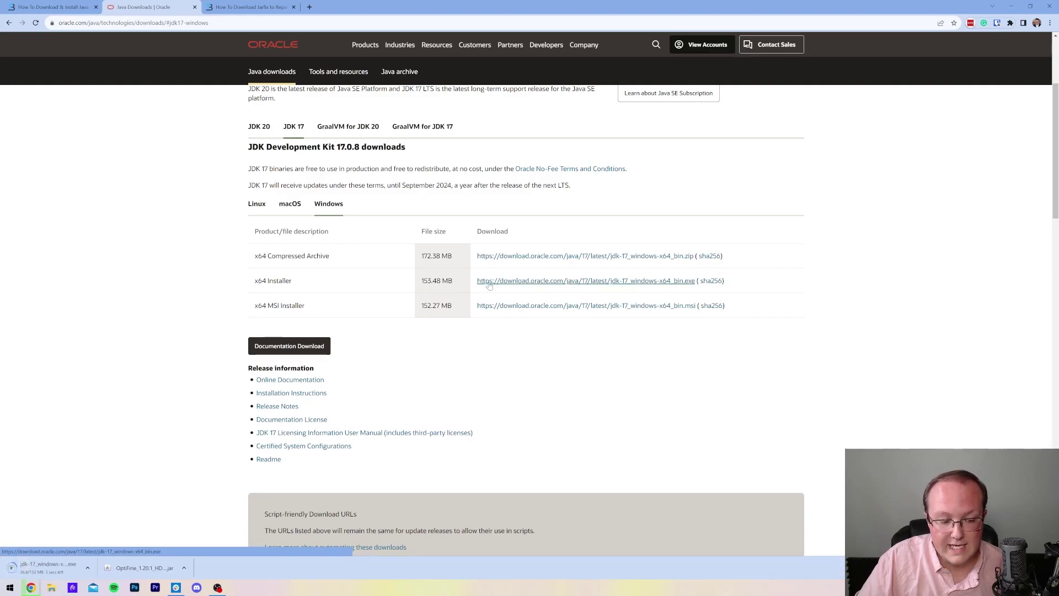
{"action": "left_click", "coordinate": [44, 571]}
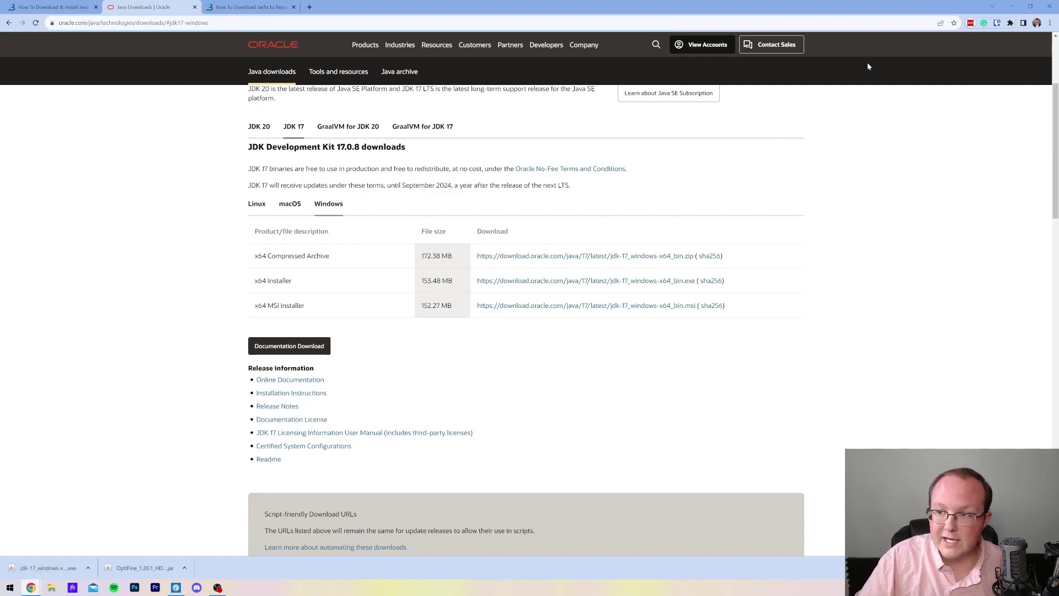
Copy jdk-17_windows-x64_bin.exe from Downloads onto the desktop, then close File Explorer.
{"action": "key", "text": "ctrl+Tab"}
{"action": "left_click", "coordinate": [1012, 6]}
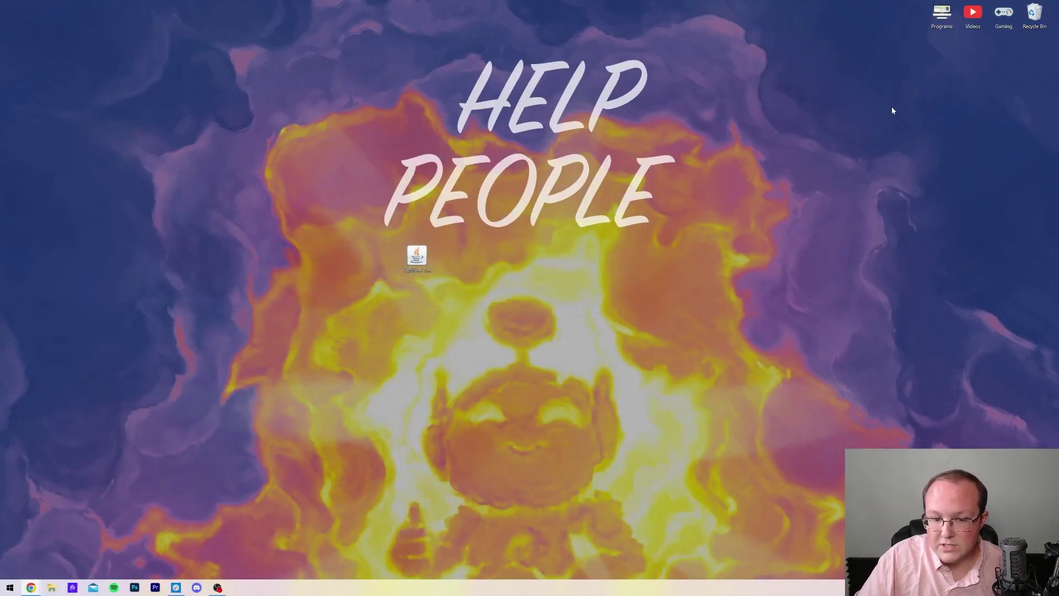
{"action": "left_click_drag", "start_coordinate": [463, 265], "coordinate": [327, 378]}
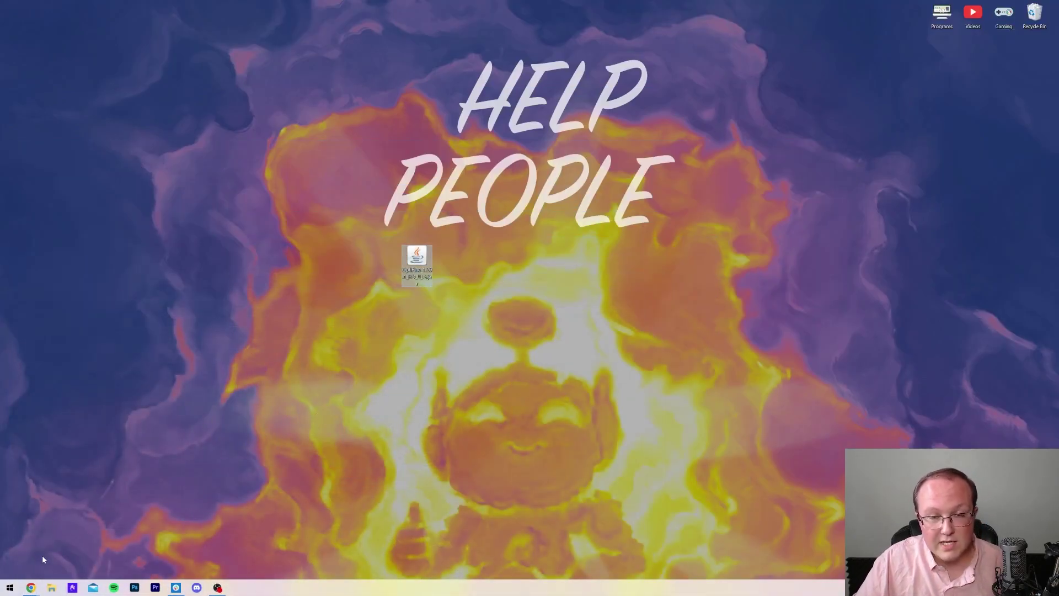
{"action": "left_click", "coordinate": [52, 588]}
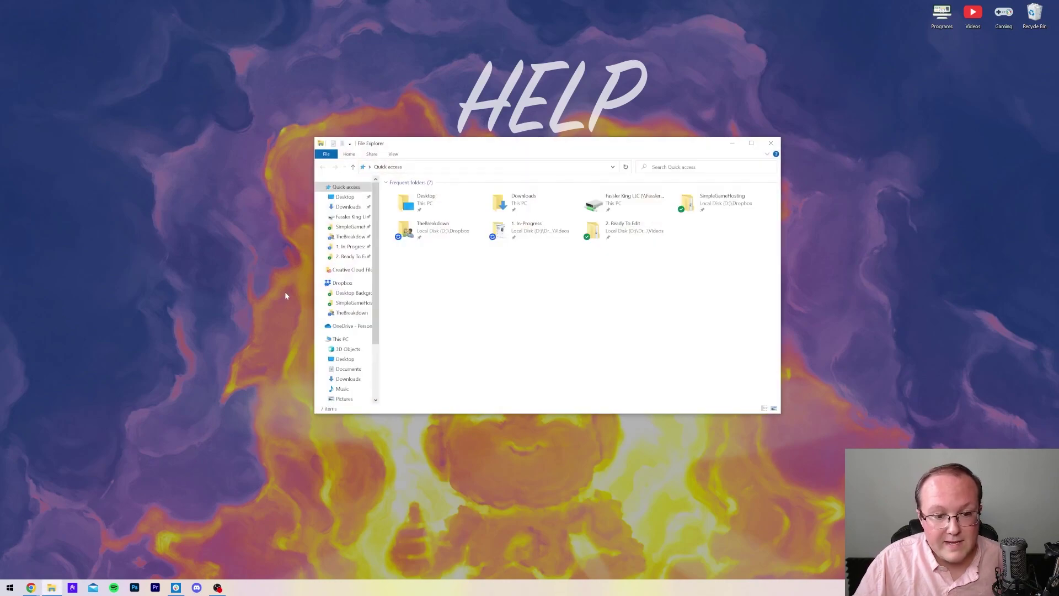
{"action": "left_click", "coordinate": [348, 206]}
{"action": "left_click_drag", "start_coordinate": [428, 204], "coordinate": [504, 279]}
{"action": "left_click", "coordinate": [771, 143]}
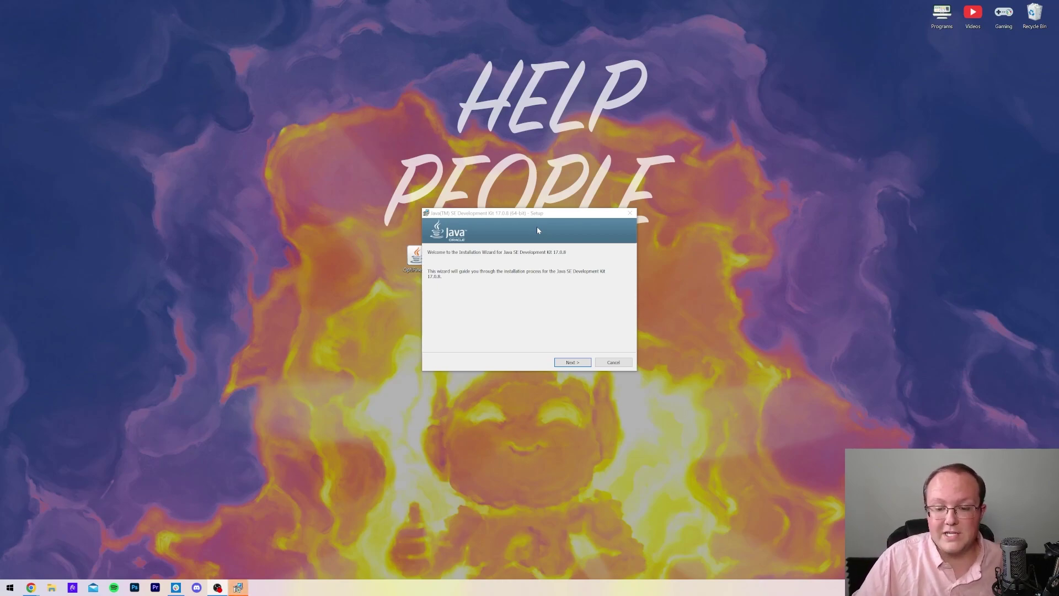
Install JDK 17.0.8 into the default folder and close the completion window.
{"action": "left_click", "coordinate": [573, 363]}
{"action": "left_click", "coordinate": [573, 362]}
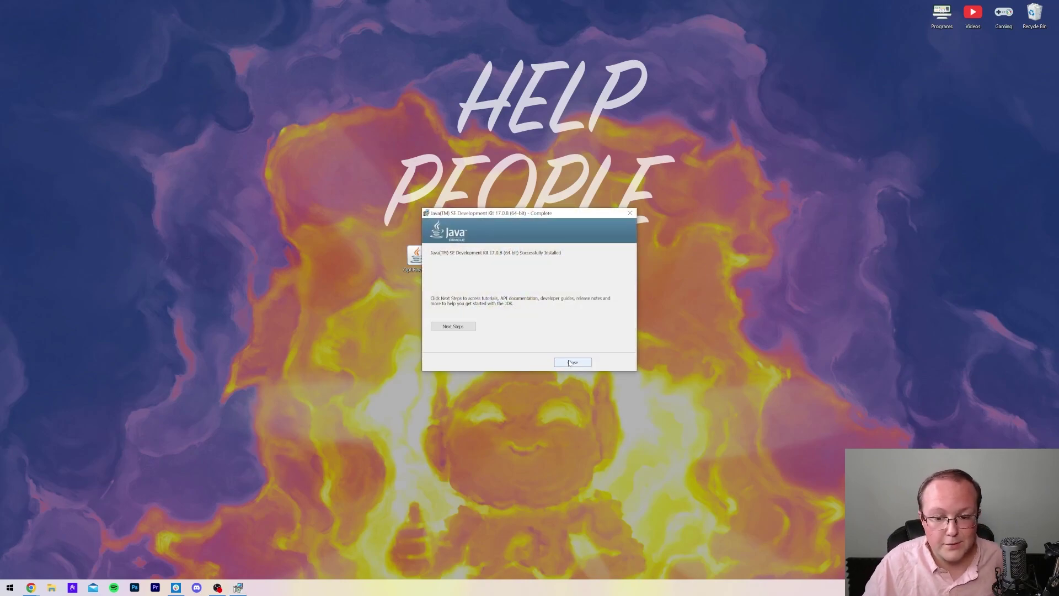
{"action": "left_click", "coordinate": [572, 363]}
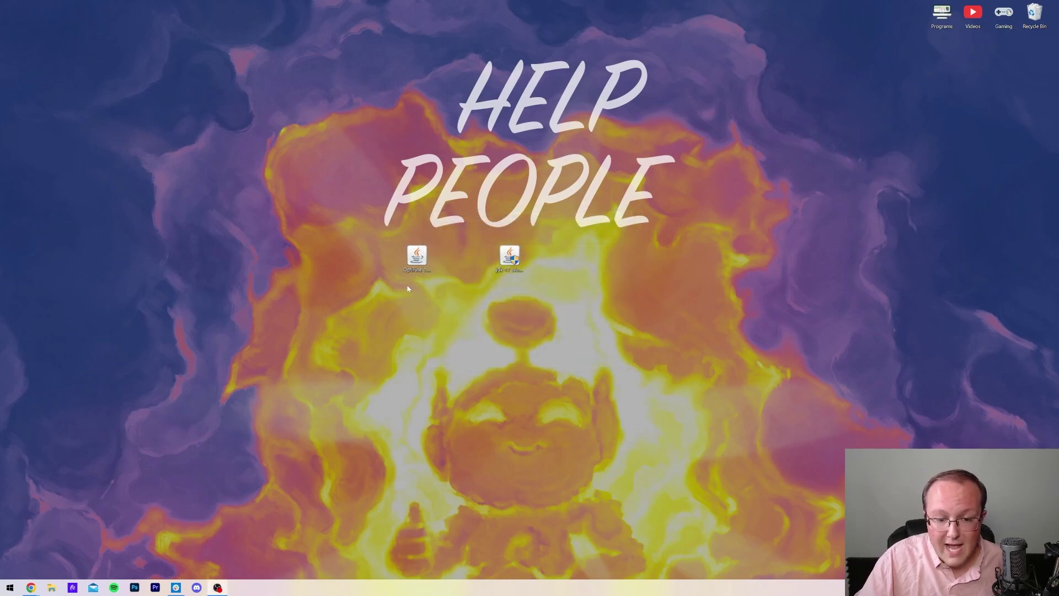
Delete the JDK installer file from the desktop.
{"action": "left_click", "coordinate": [509, 257]}
{"action": "key", "text": "Delete"}
{"action": "left_click", "coordinate": [416, 259]}
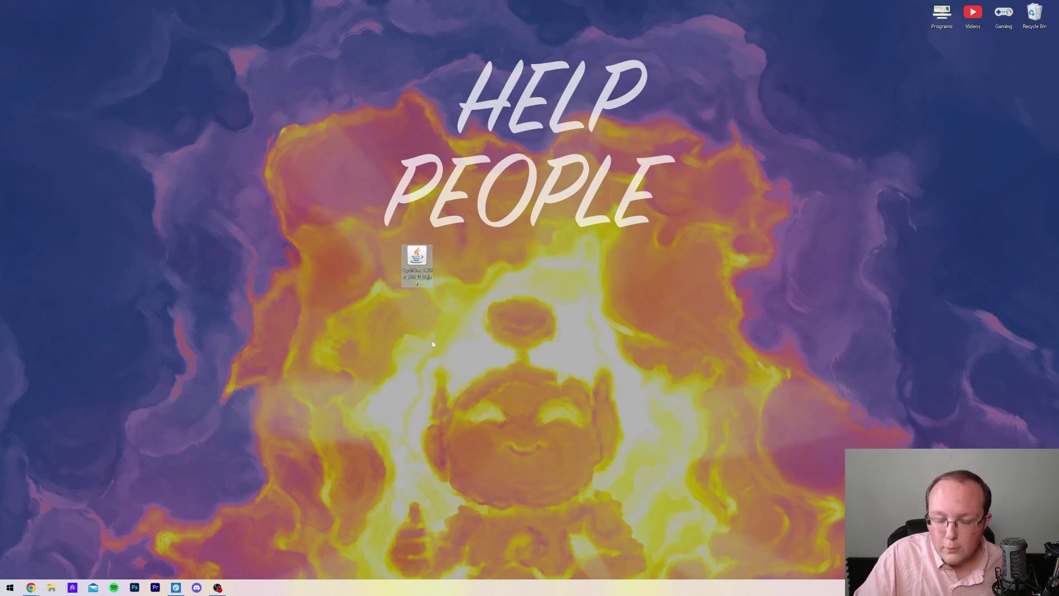
Open the OptiFine jar with Java(TM) Platform SE binary, then by double-click, closing its installer each time.
{"action": "right_click", "coordinate": [423, 260]}
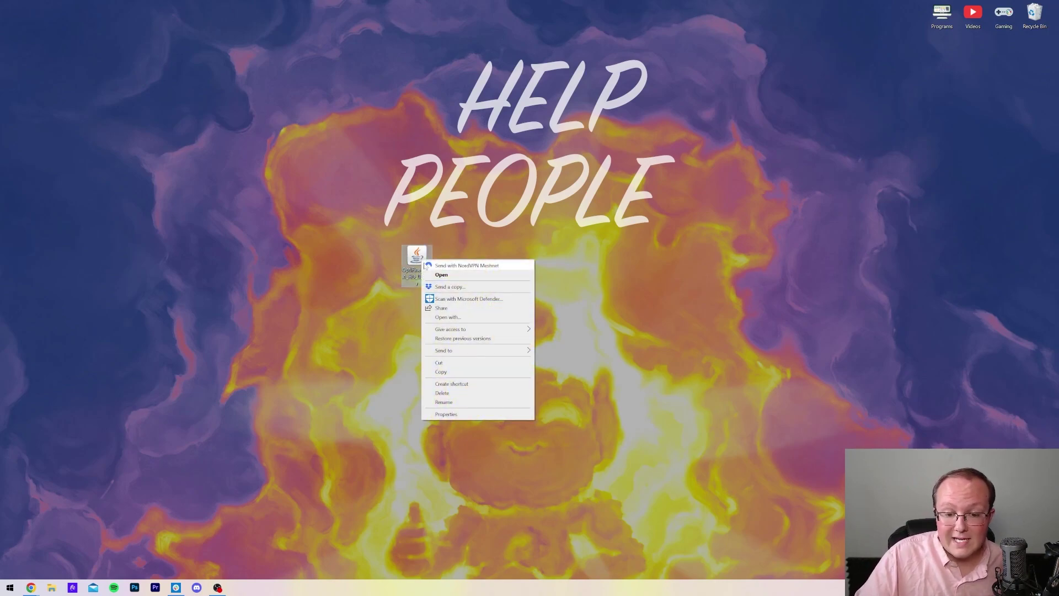
{"action": "left_click", "coordinate": [448, 317]}
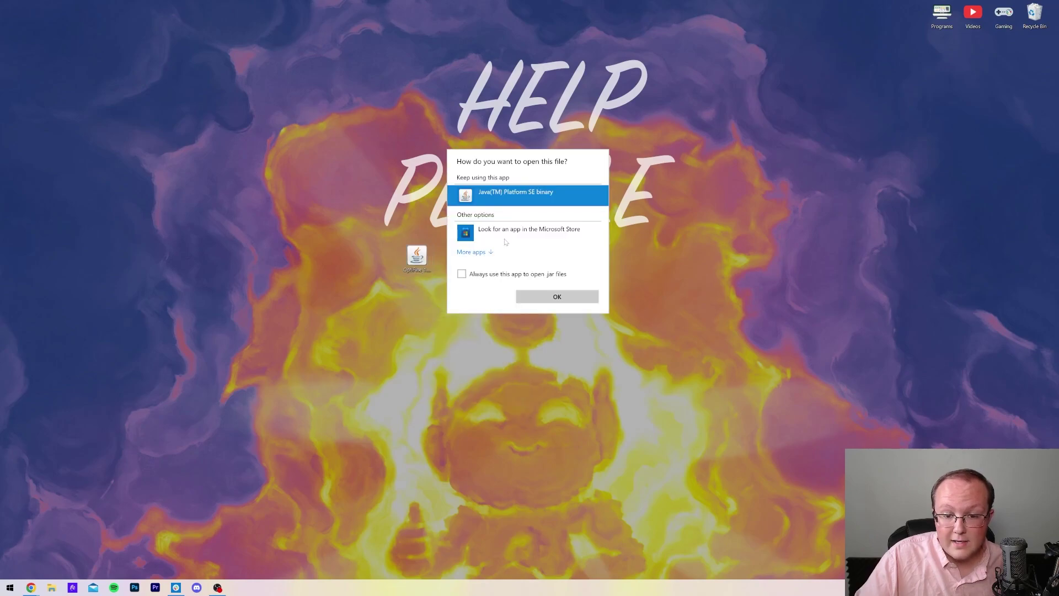
{"action": "left_click", "coordinate": [559, 298]}
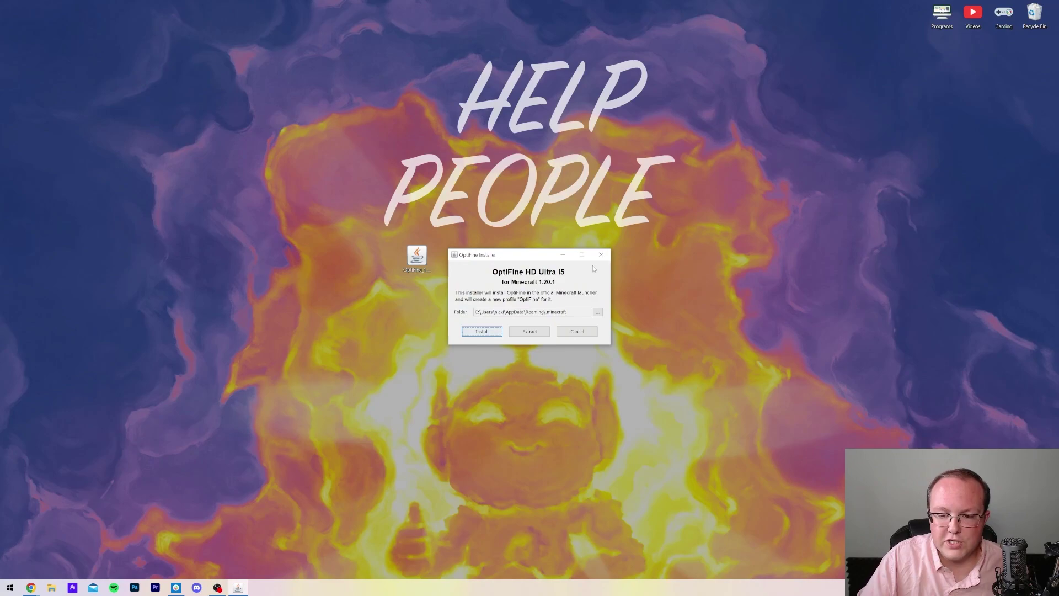
{"action": "left_click", "coordinate": [602, 254]}
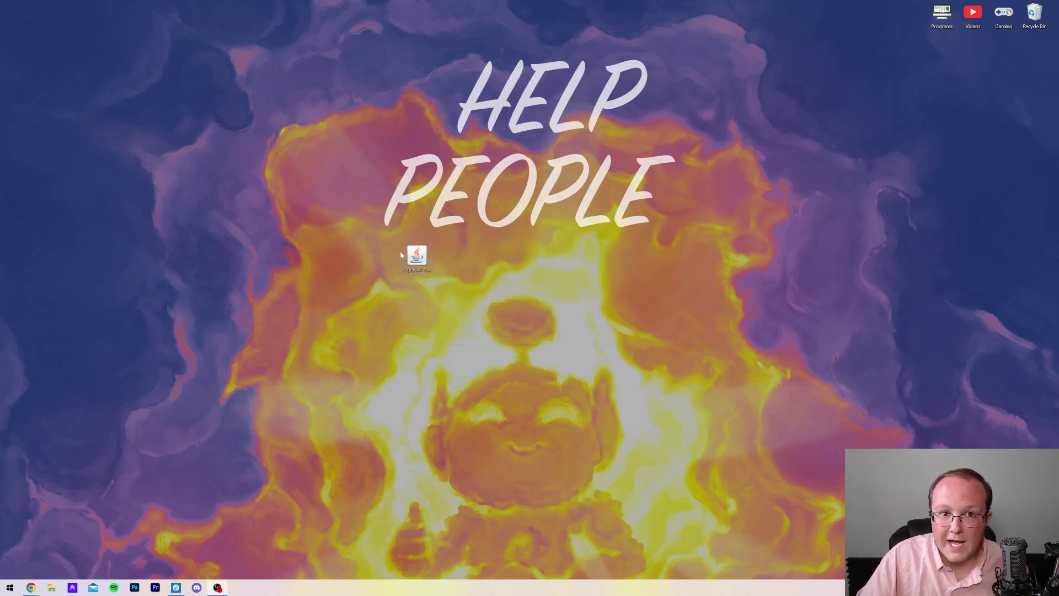
{"action": "double_click", "coordinate": [417, 256]}
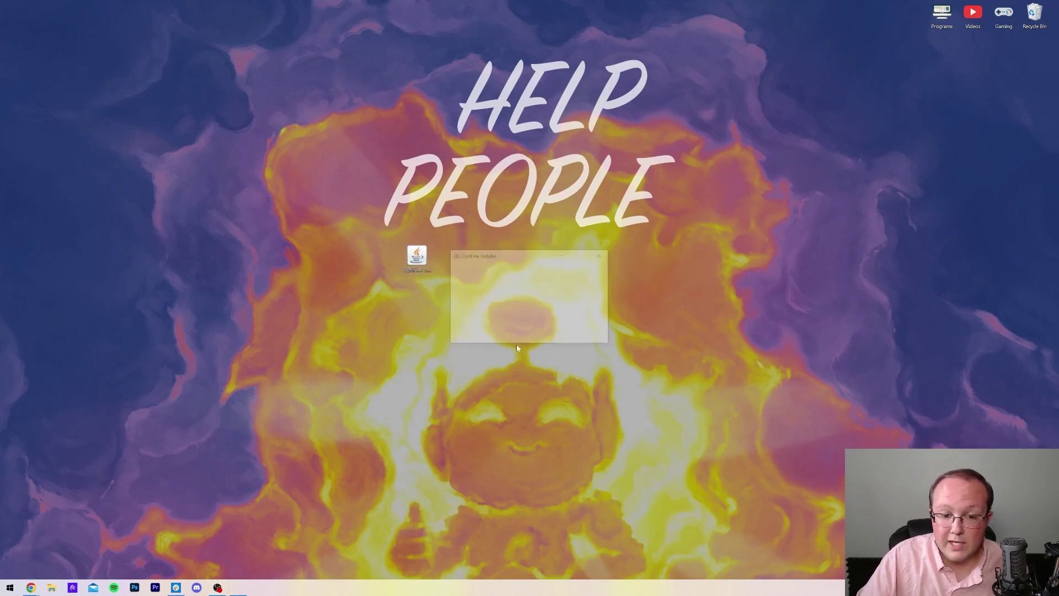
{"action": "left_click", "coordinate": [602, 255]}
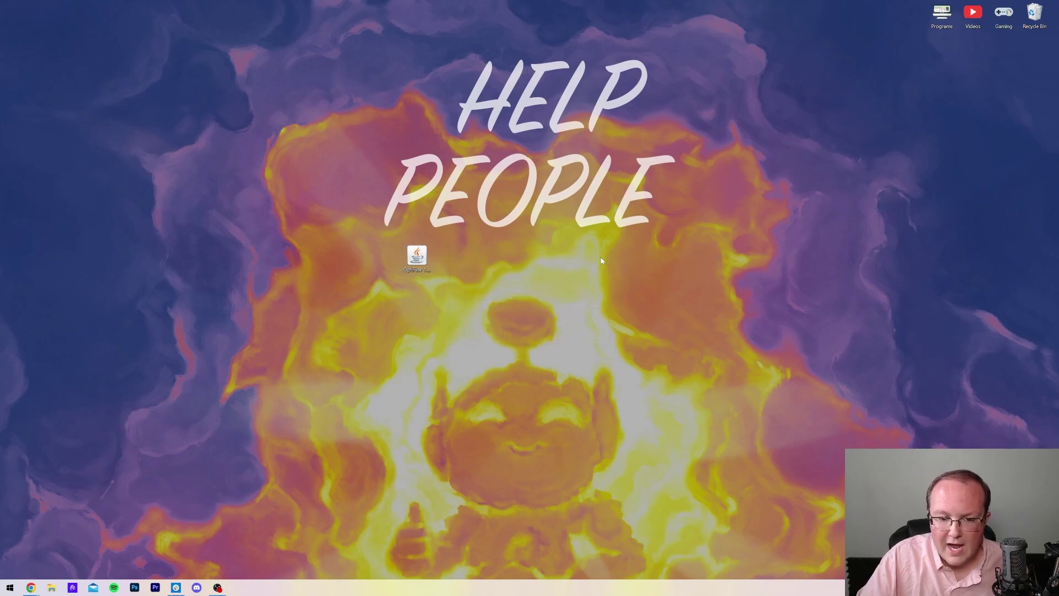
{"action": "mouse_move", "coordinate": [30, 588]}
{"action": "left_click", "coordinate": [117, 541]}
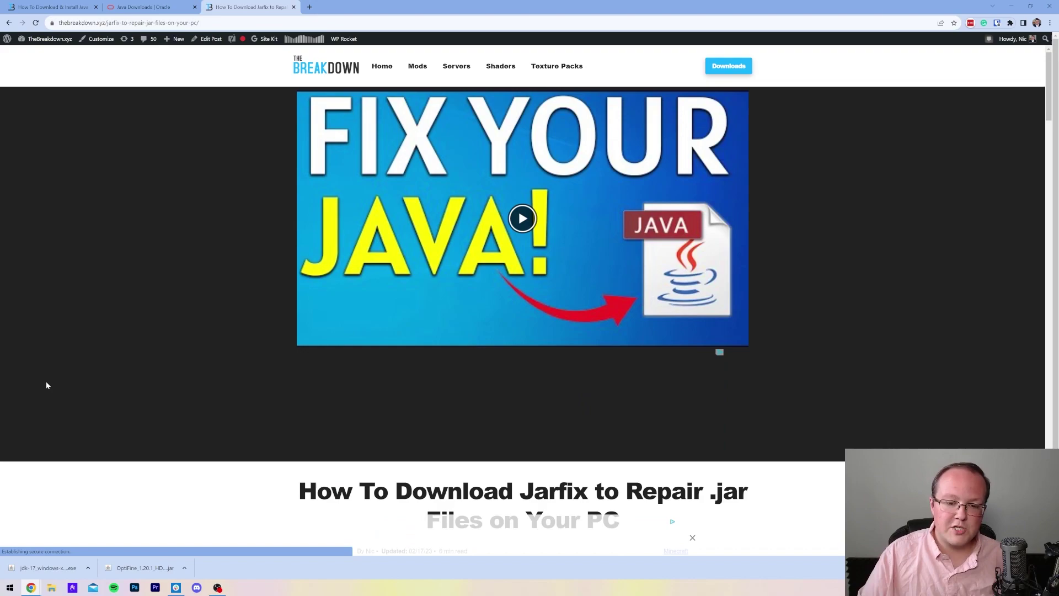
{"action": "scroll", "coordinate": [516, 282], "scroll_direction": "down", "scroll_amount": 7}
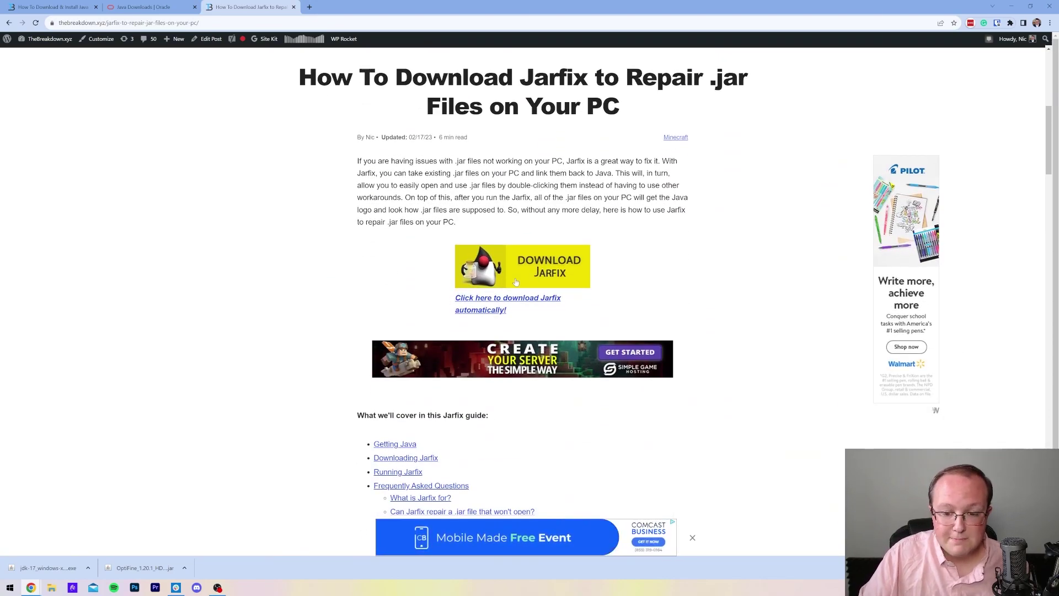
{"action": "scroll", "coordinate": [326, 282], "scroll_direction": "up", "scroll_amount": 3}
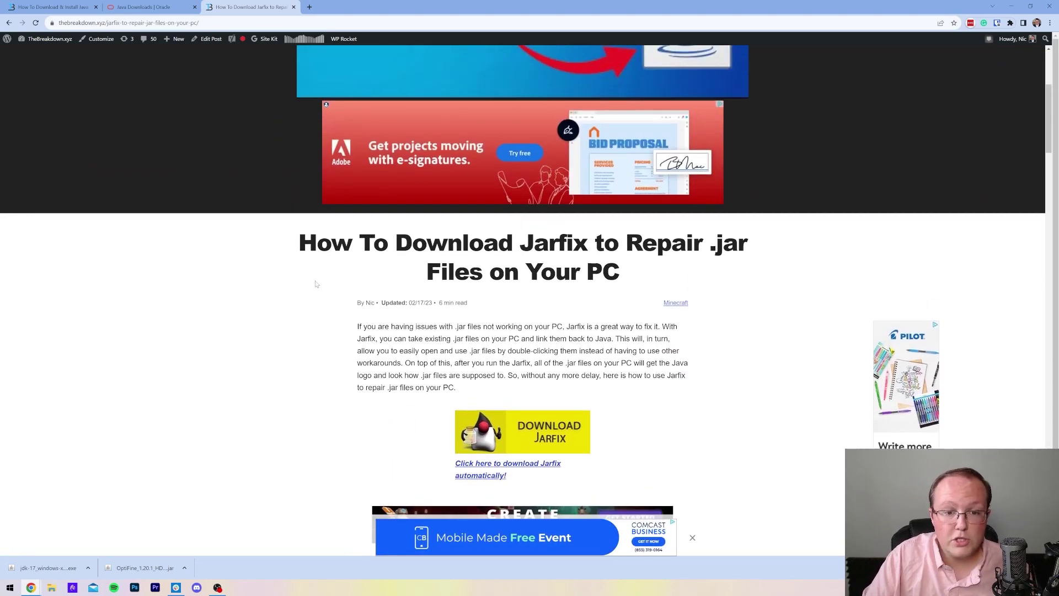
{"action": "scroll", "coordinate": [326, 282], "scroll_direction": "up", "scroll_amount": 3}
{"action": "scroll", "coordinate": [326, 282], "scroll_direction": "up", "scroll_amount": 1}
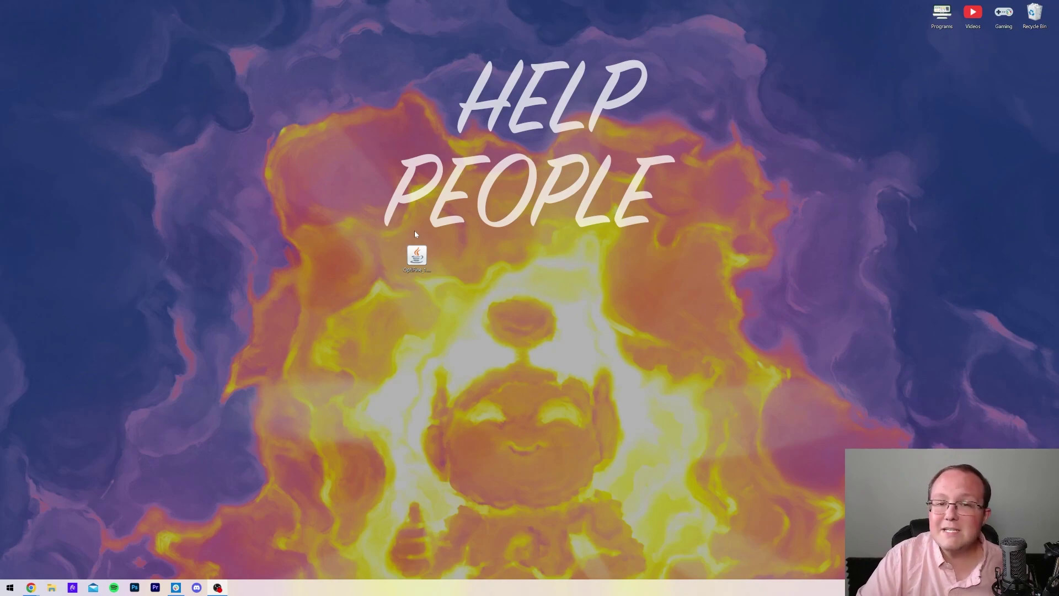
{"action": "right_click", "coordinate": [416, 252]}
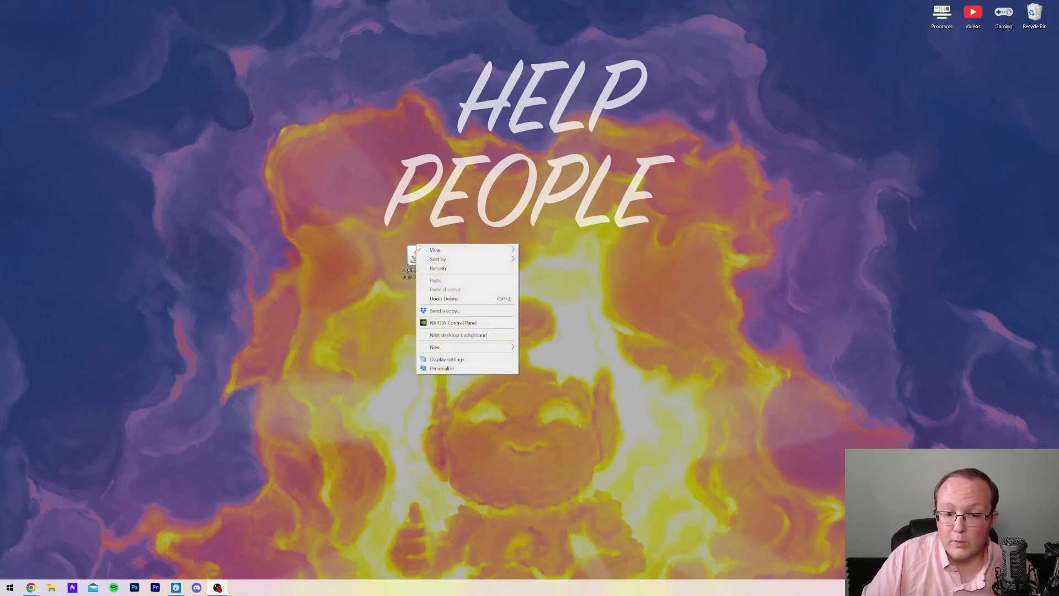
{"action": "left_click", "coordinate": [441, 307]}
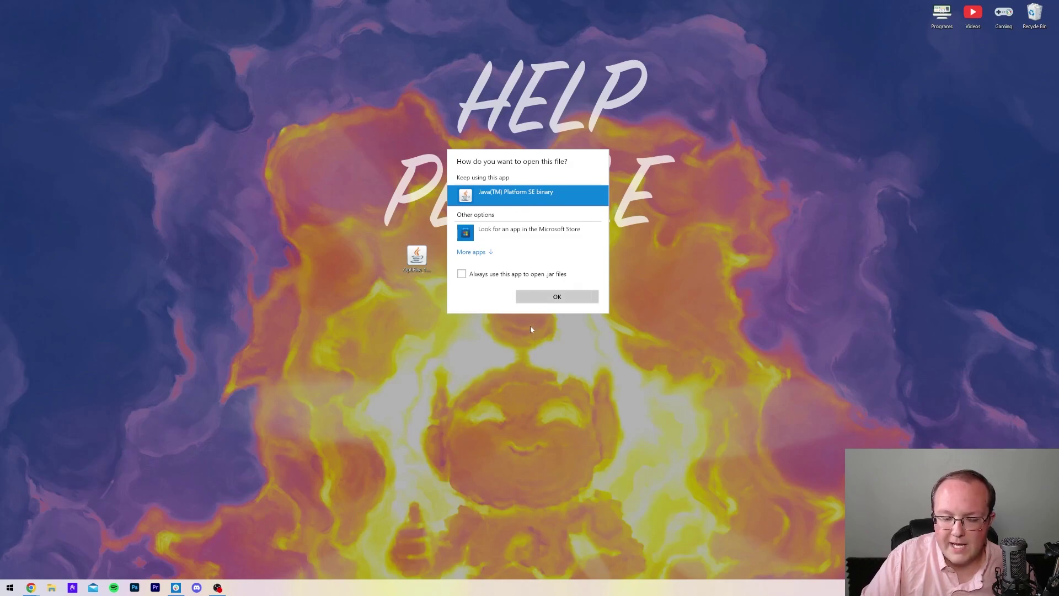
{"action": "left_click", "coordinate": [533, 298]}
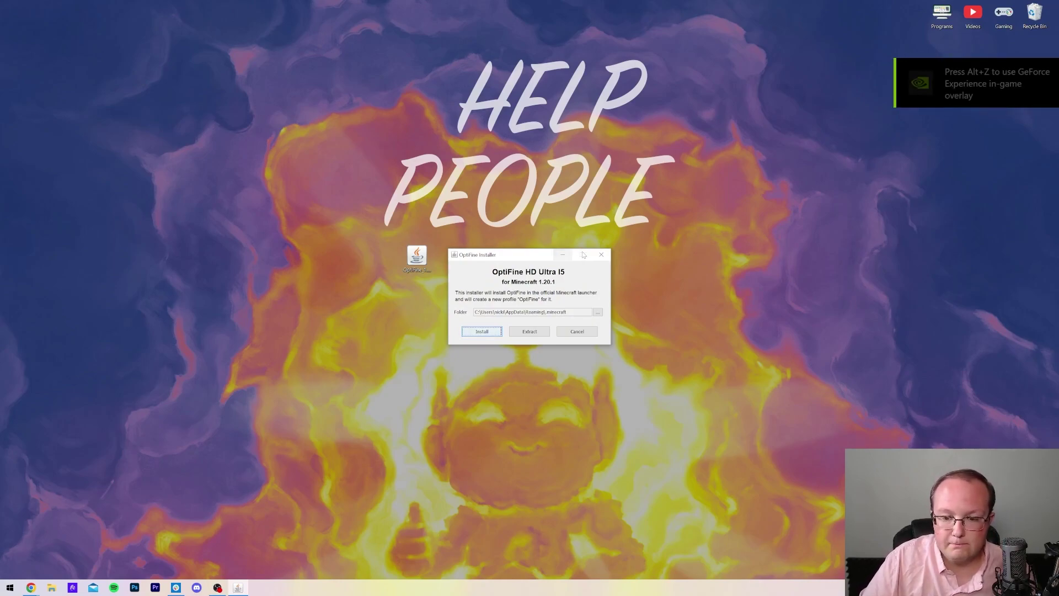
{"action": "left_click", "coordinate": [601, 255]}
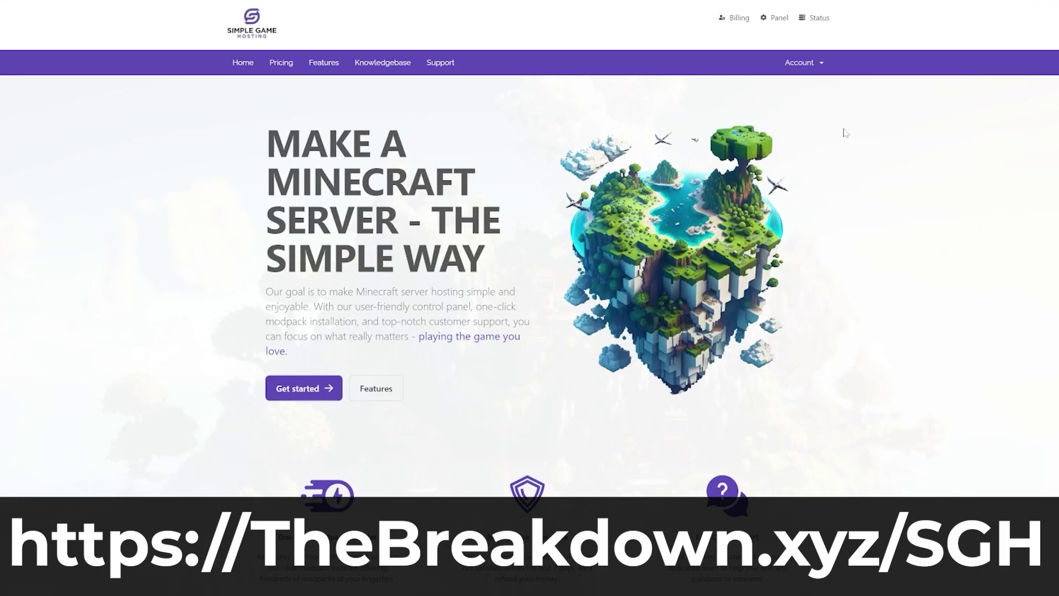
{"action": "scroll", "coordinate": [844, 132], "scroll_direction": "down", "scroll_amount": 5}
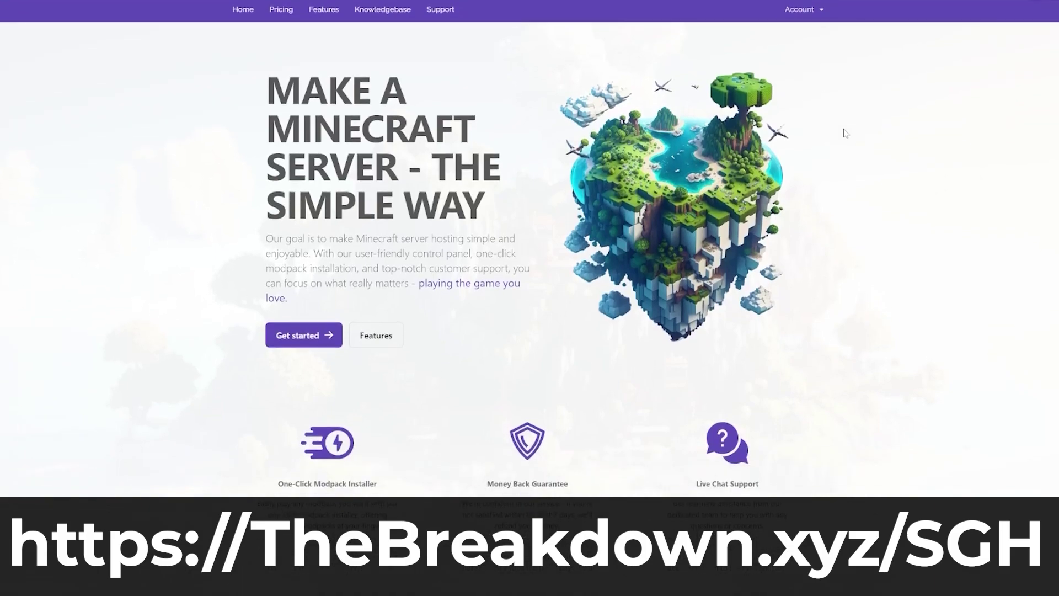
{"action": "left_click_drag", "start_coordinate": [379, 222], "coordinate": [279, 219]}
{"action": "left_click", "coordinate": [264, 233]}
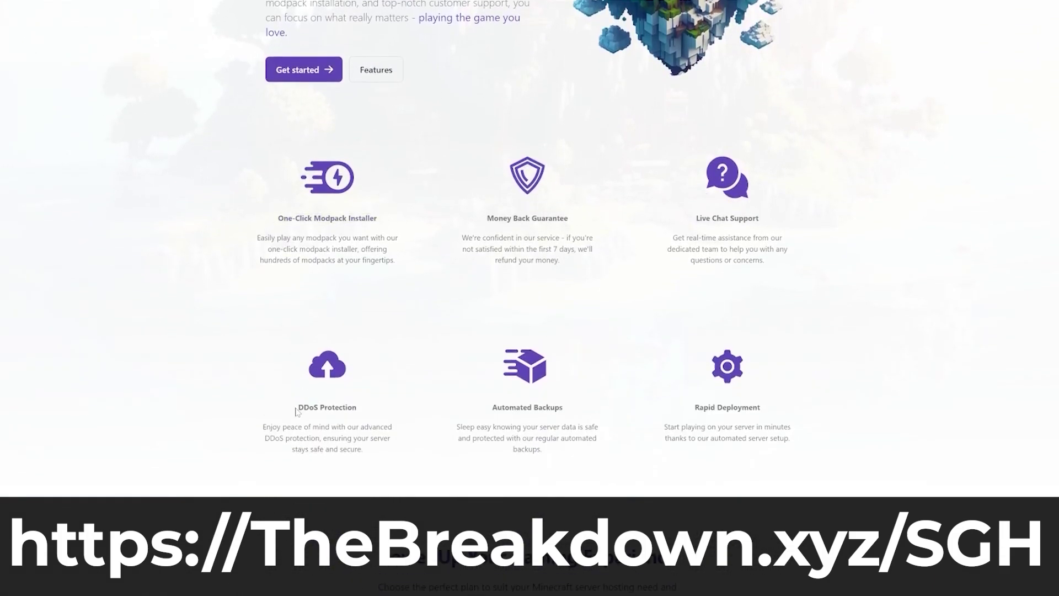
{"action": "left_click_drag", "start_coordinate": [298, 412], "coordinate": [360, 411]}
{"action": "left_click", "coordinate": [401, 414]}
{"action": "left_click_drag", "start_coordinate": [695, 219], "coordinate": [778, 219]}
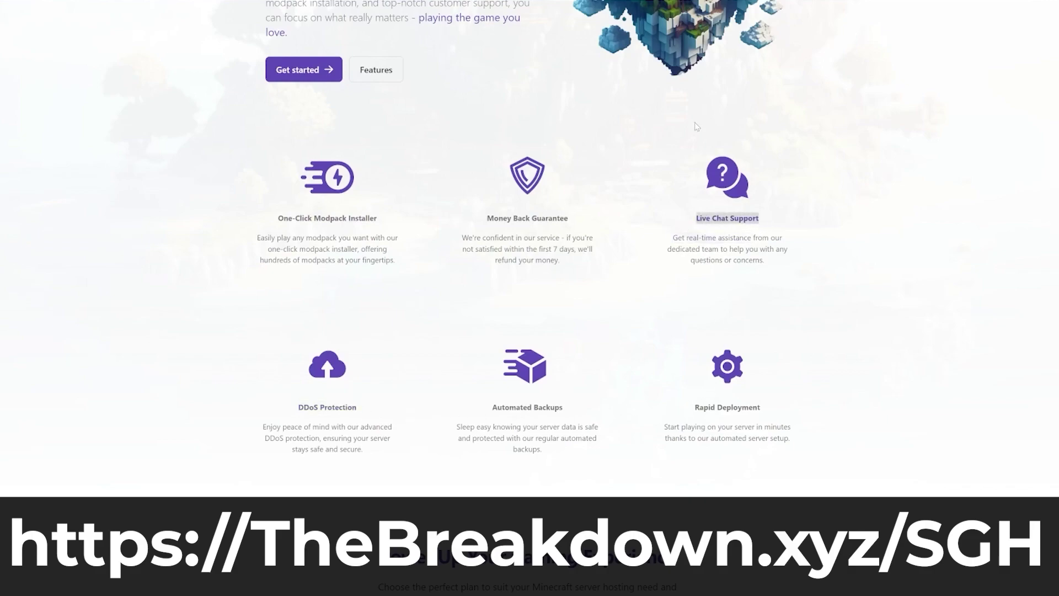
{"action": "left_click_drag", "start_coordinate": [662, 191], "coordinate": [660, 218]}
{"action": "left_click", "coordinate": [659, 218]}
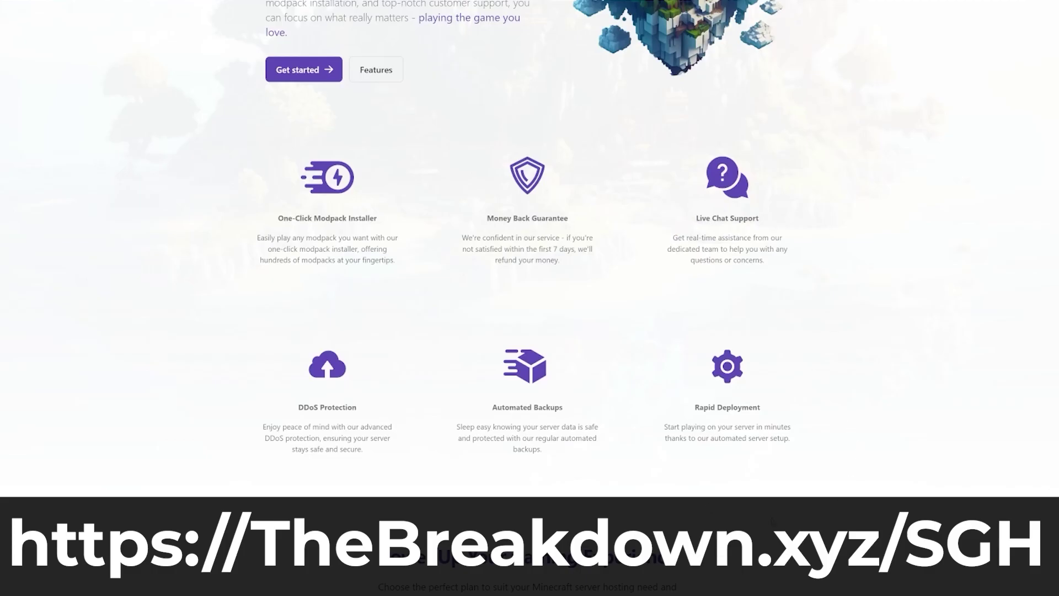